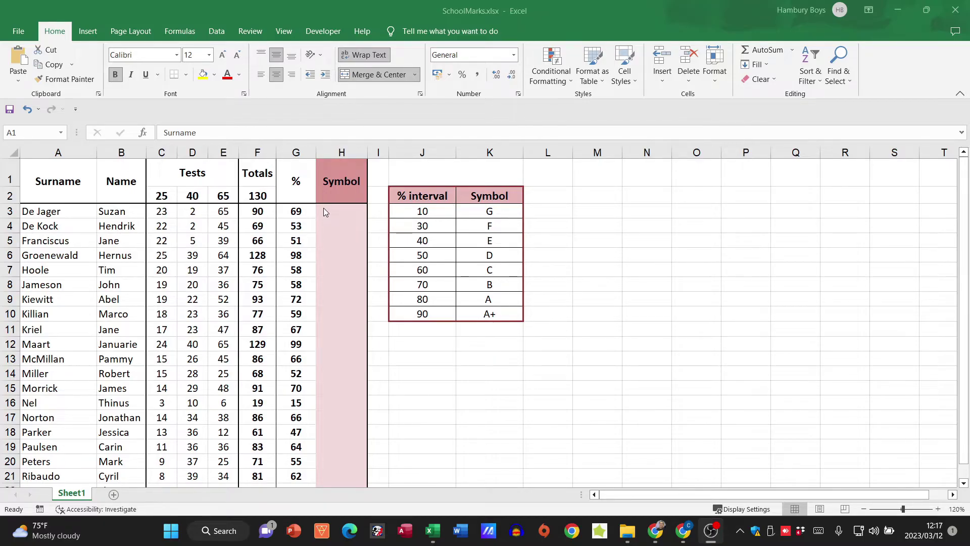
Review the G percentages and the J:K interval-symbol table, then select H3.
drag(298, 211, 297, 447)
click(297, 211)
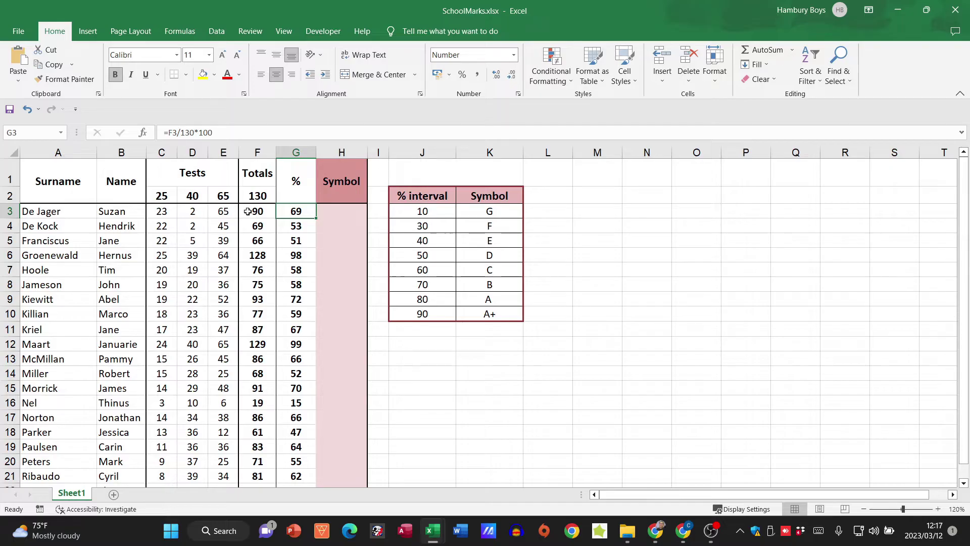
click(335, 211)
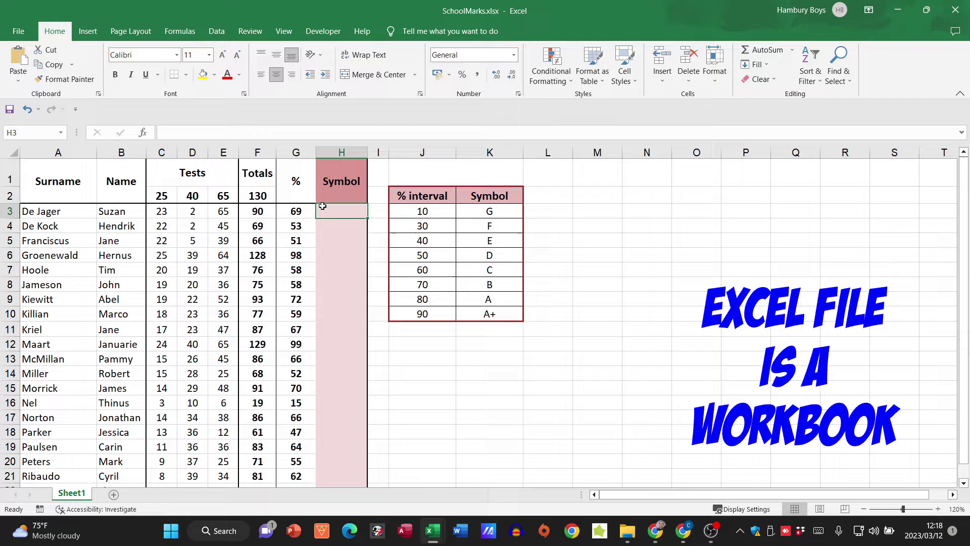
click(298, 211)
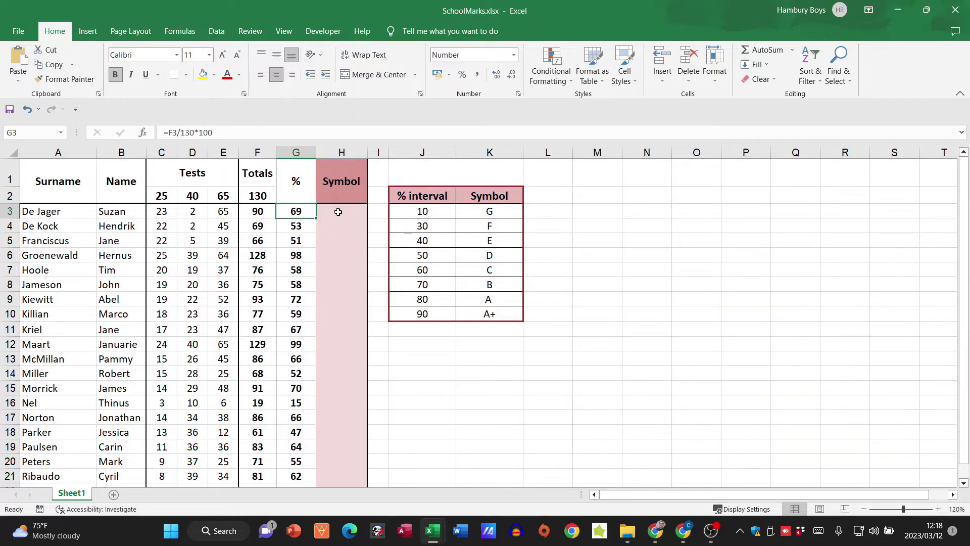
drag(422, 197, 490, 300)
click(535, 265)
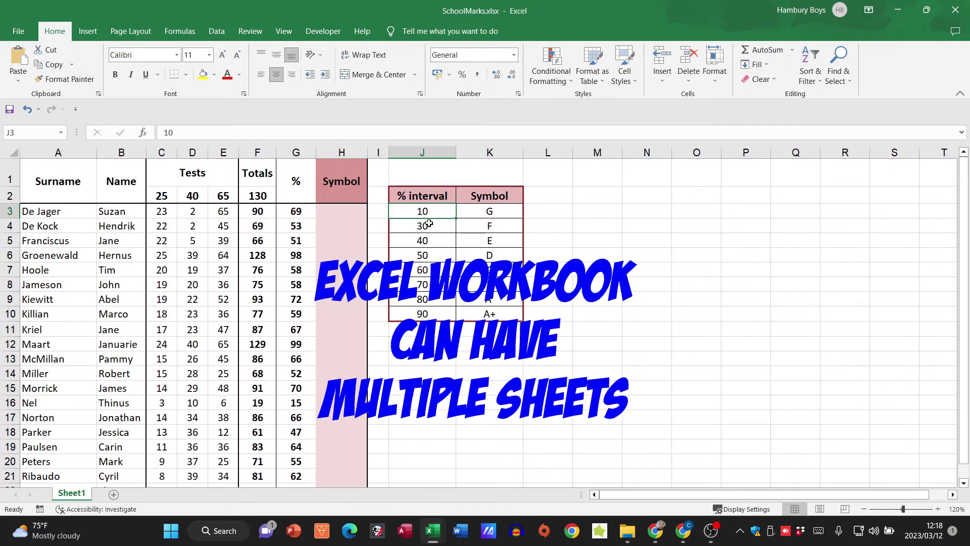
click(428, 224)
click(476, 211)
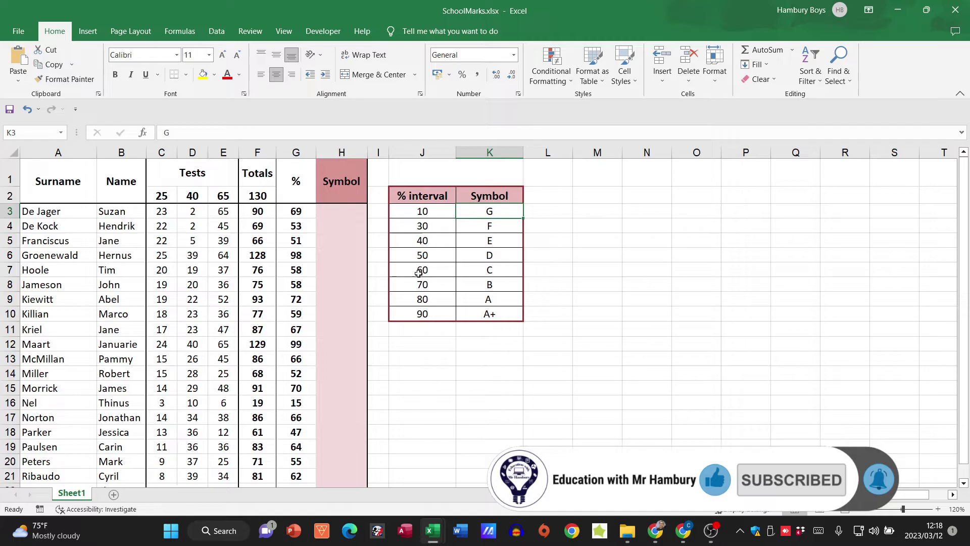
drag(425, 211, 430, 313)
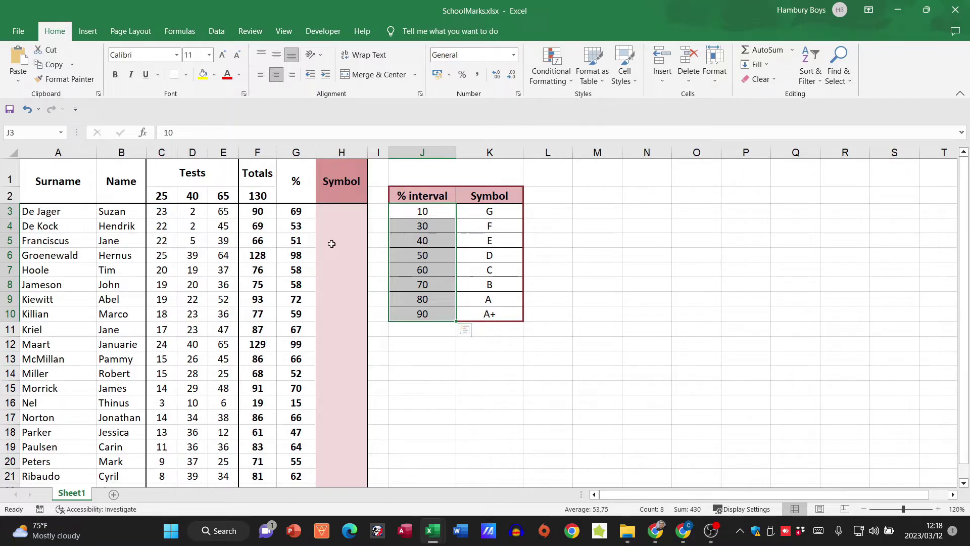
click(298, 212)
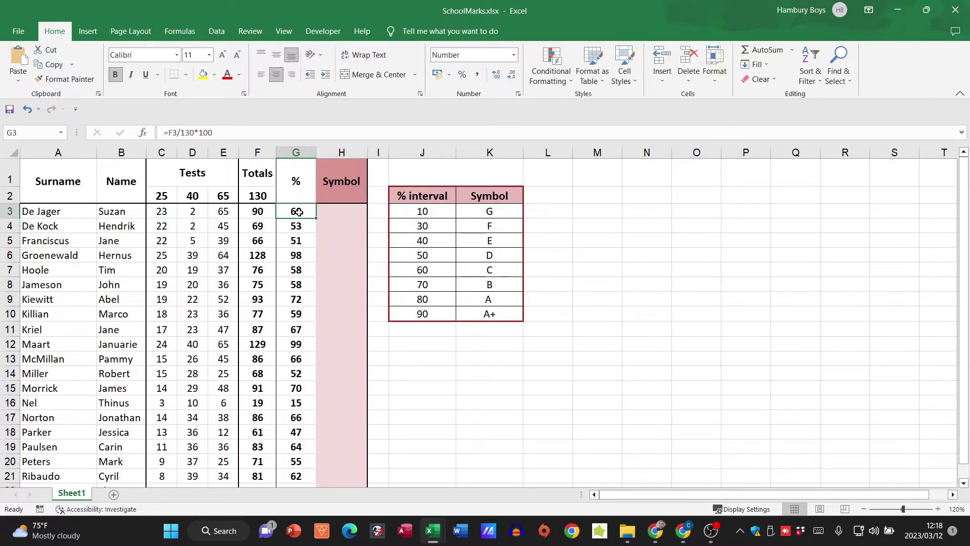
click(341, 211)
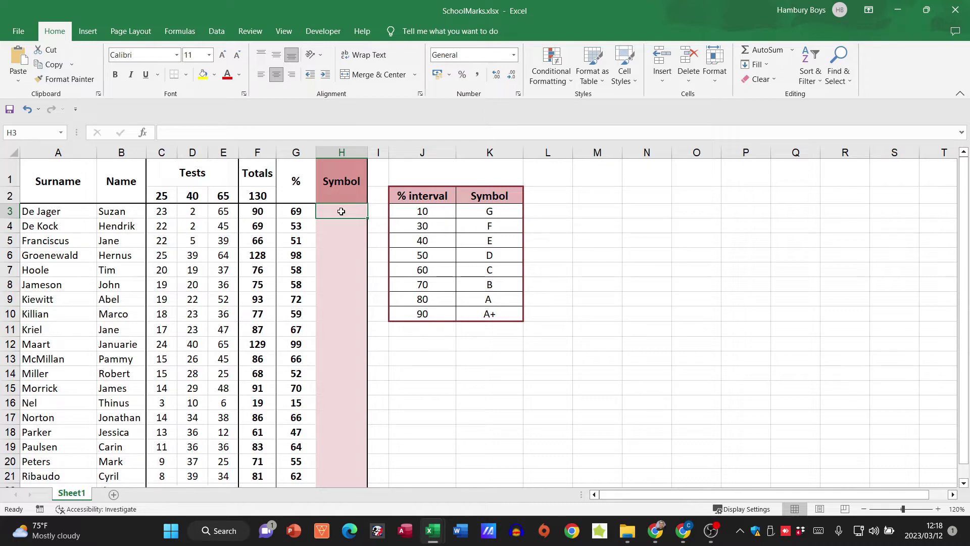
Insert a VLOOKUP in H3 from the Formulas tab with G3 as its Lookup_value.
click(185, 32)
click(25, 72)
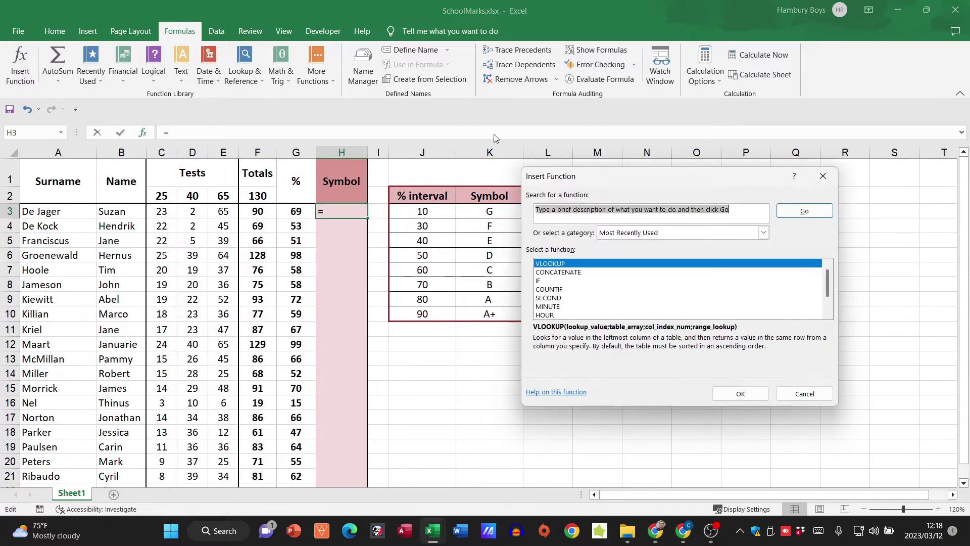
click(565, 264)
double_click(565, 264)
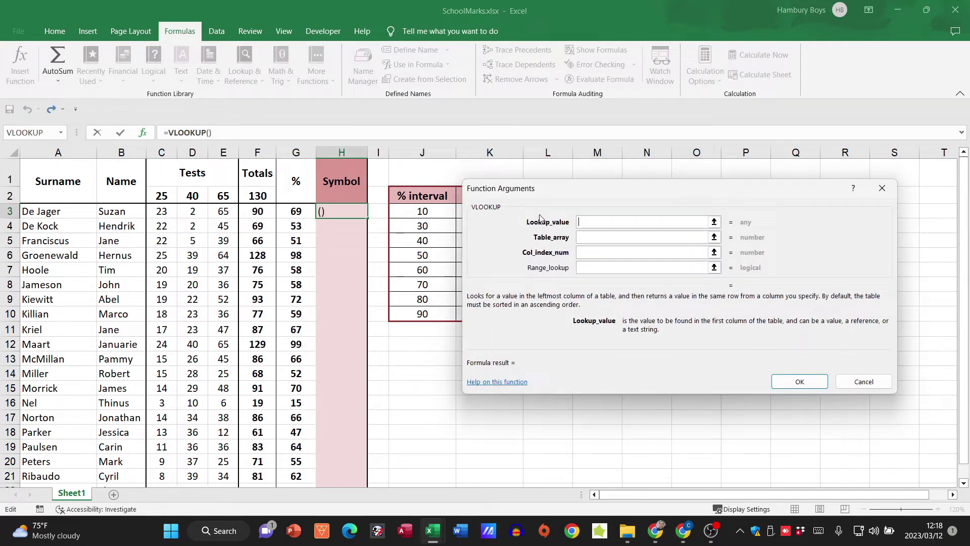
drag(575, 190, 609, 171)
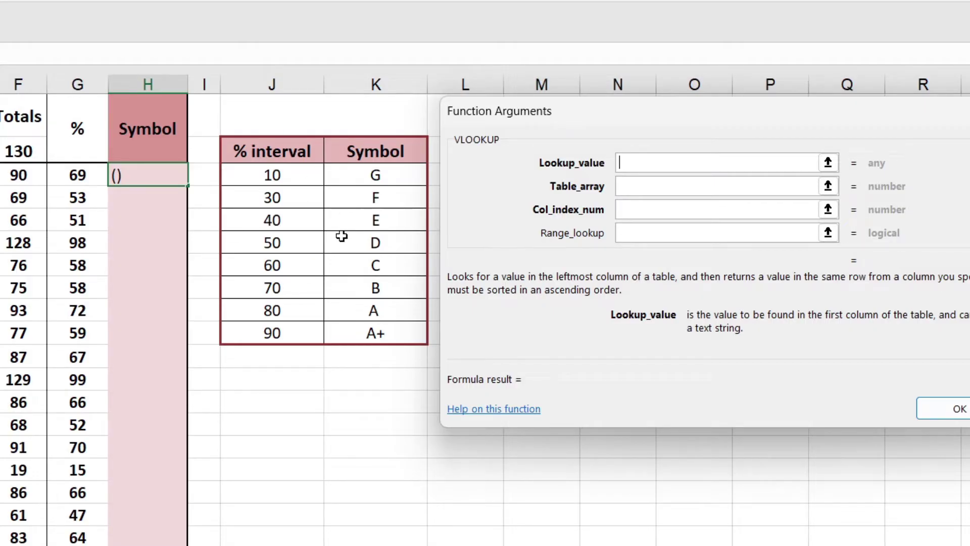
click(77, 175)
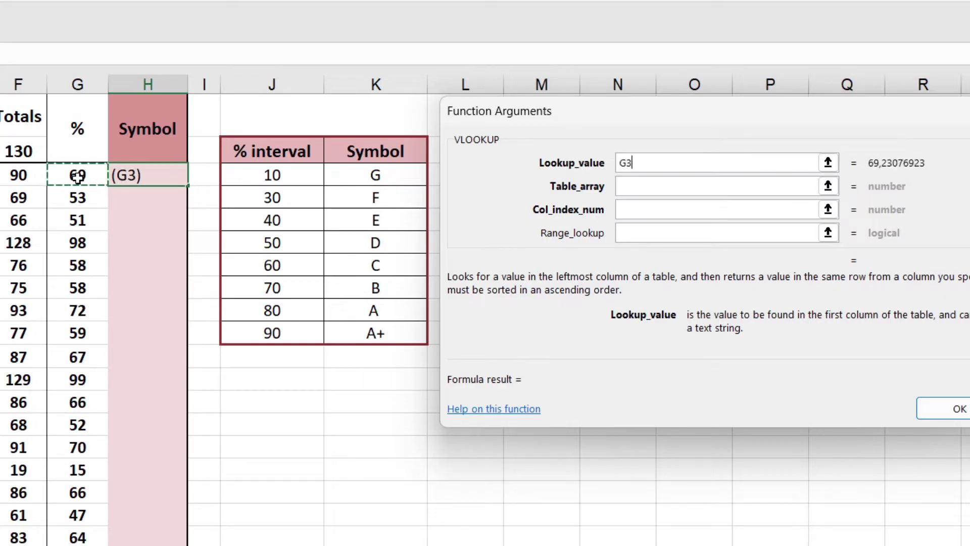
click(632, 185)
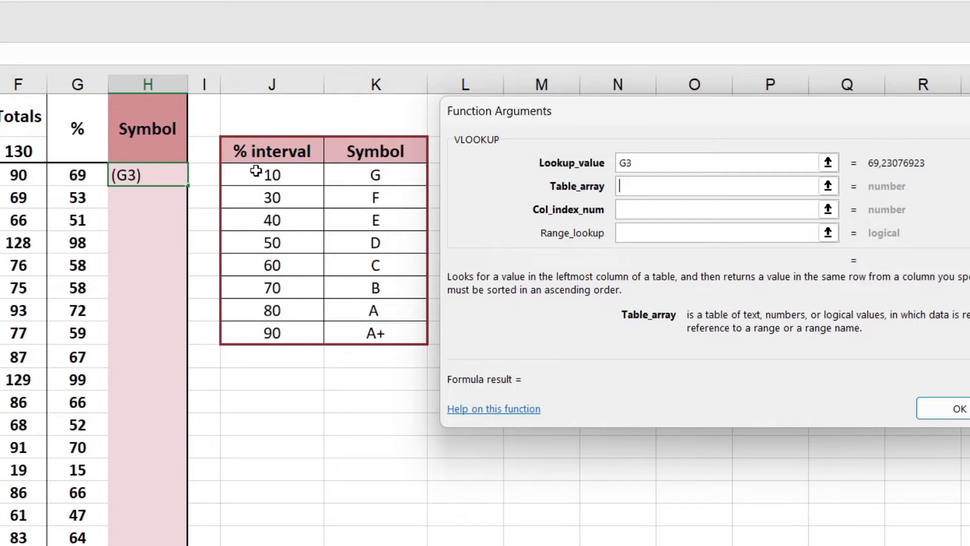
Fill in table J3:K10, column index 2 and range lookup True, previewing symbol C.
drag(256, 171, 358, 331)
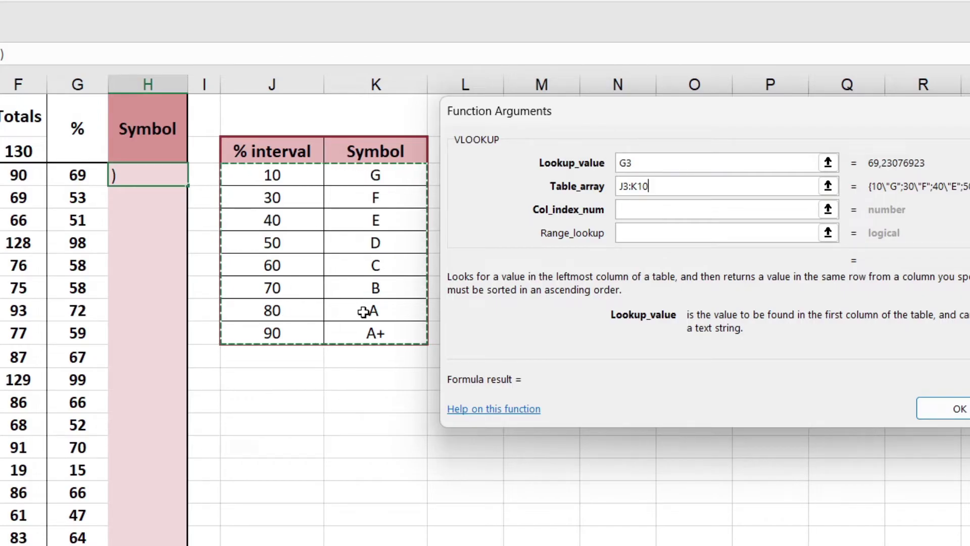
click(633, 209)
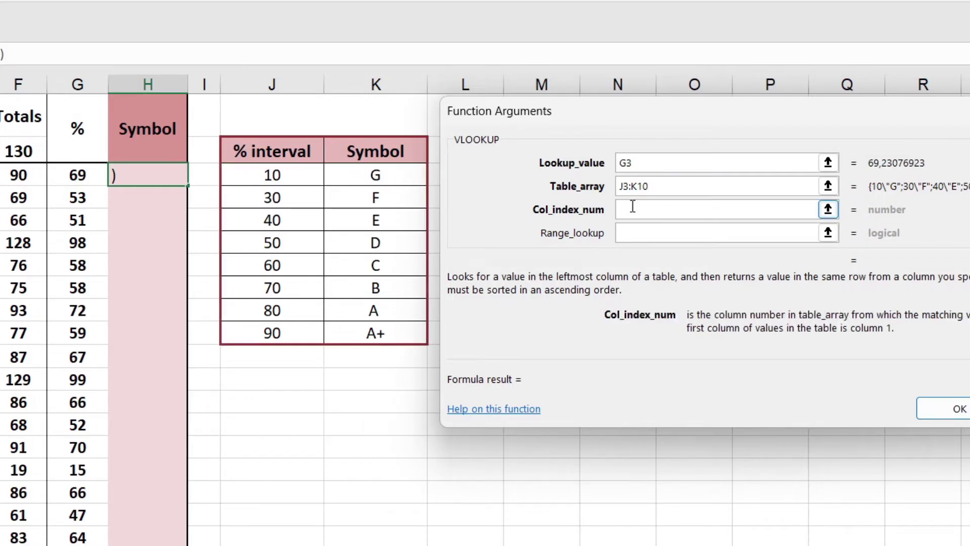
text(2)
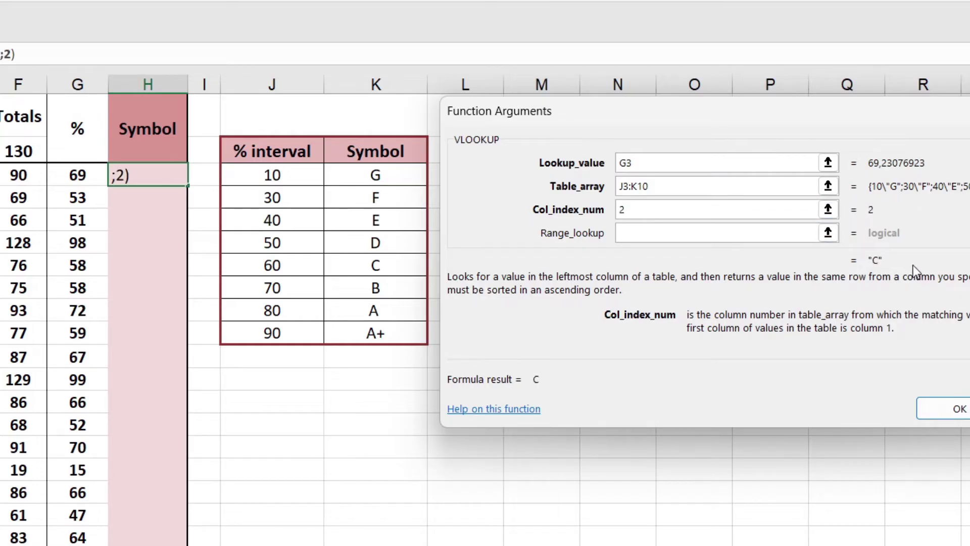
click(660, 234)
text(True)
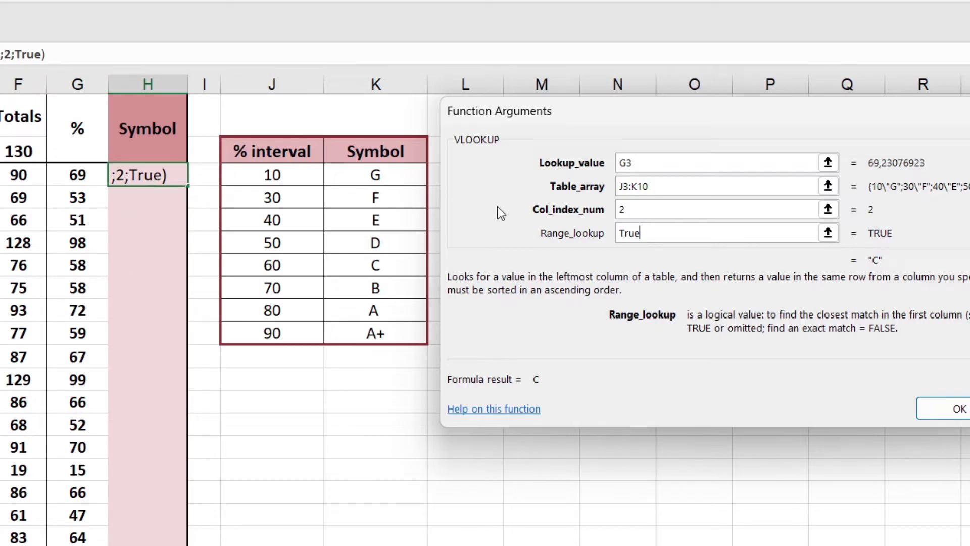
Make the table $J$3:$K$10 with F4 and confirm =VLOOKUP(G3;$J$3:$K$10;2;TRUE).
click(624, 186)
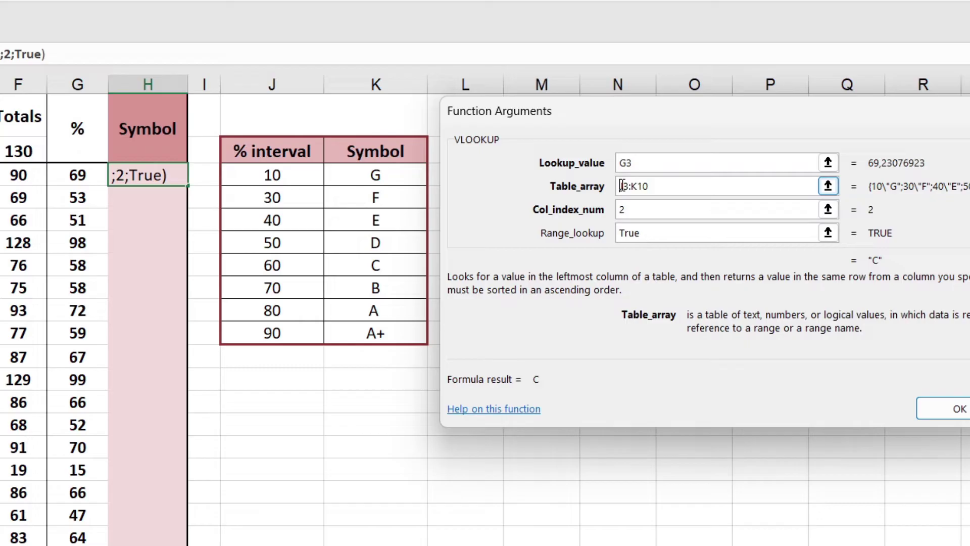
key(F4)
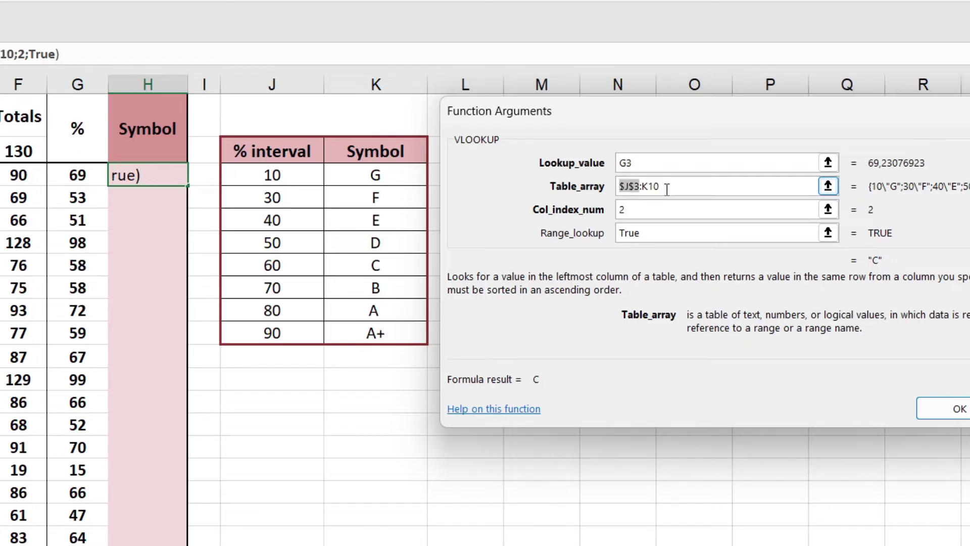
click(649, 186)
key(F4)
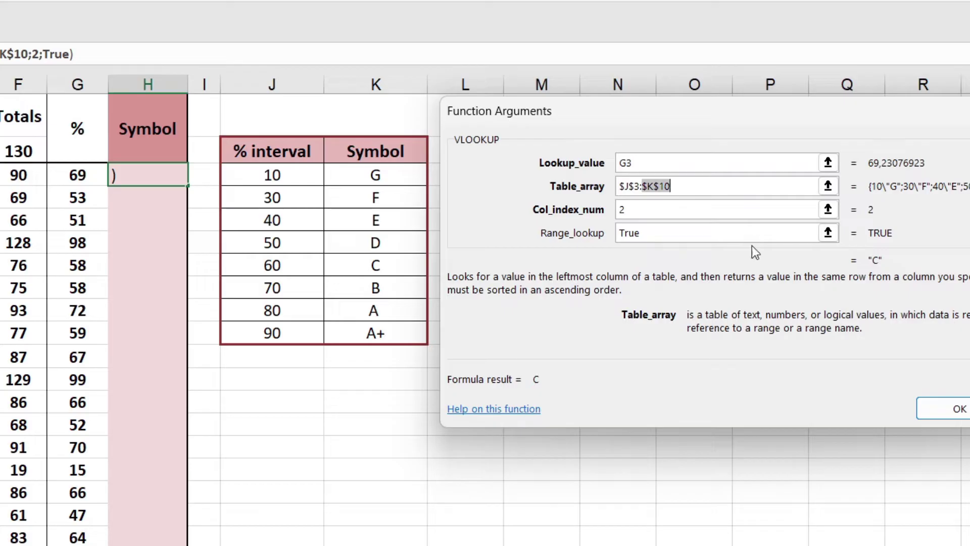
click(953, 410)
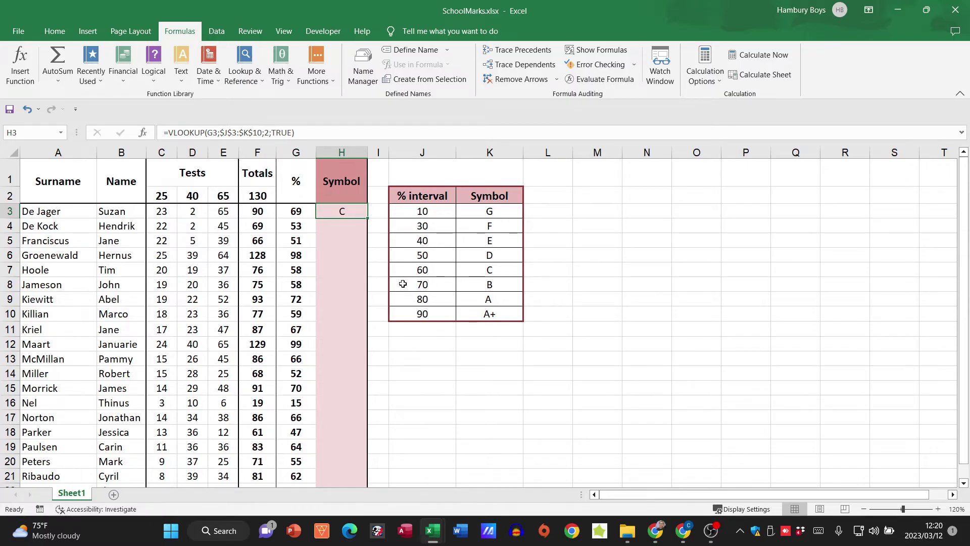
Fill the H3 symbol formula down to H21 and close the SchoolMarks workbook.
drag(361, 220, 361, 478)
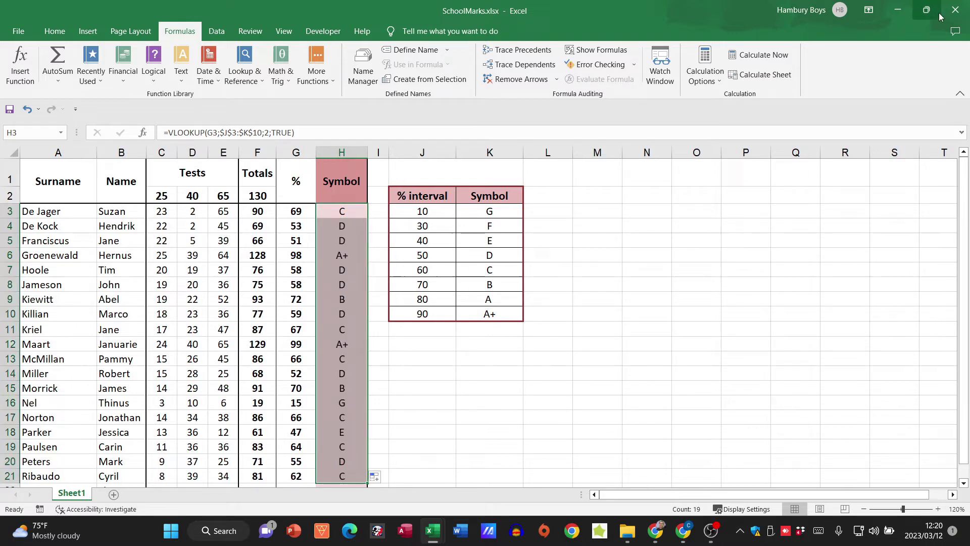
click(956, 10)
click(486, 279)
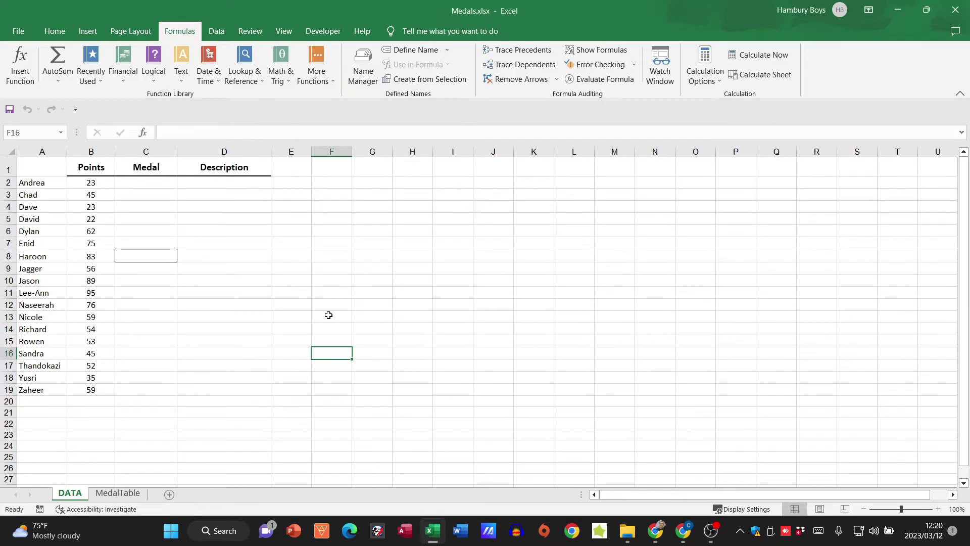
click(938, 509)
click(938, 510)
click(938, 509)
click(938, 509)
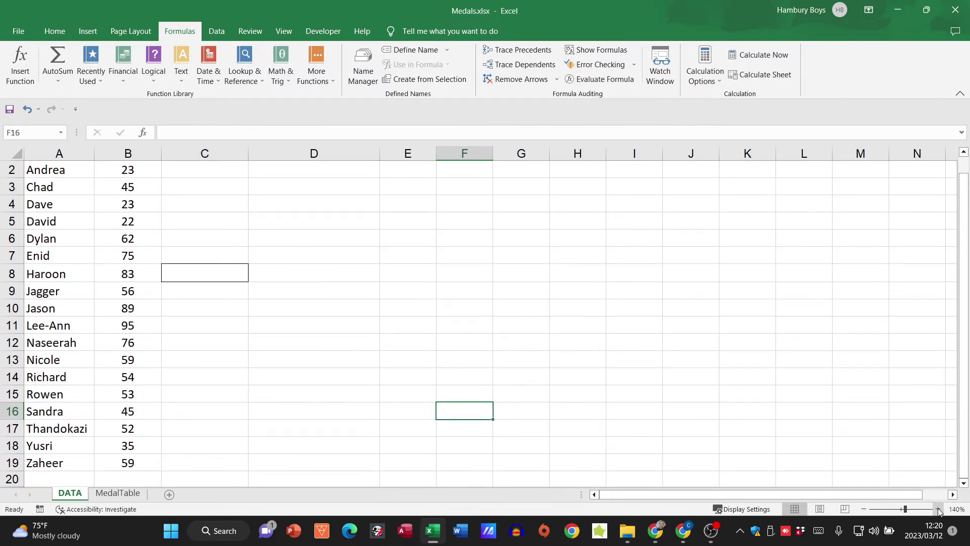
scroll(440, 323, up, 1)
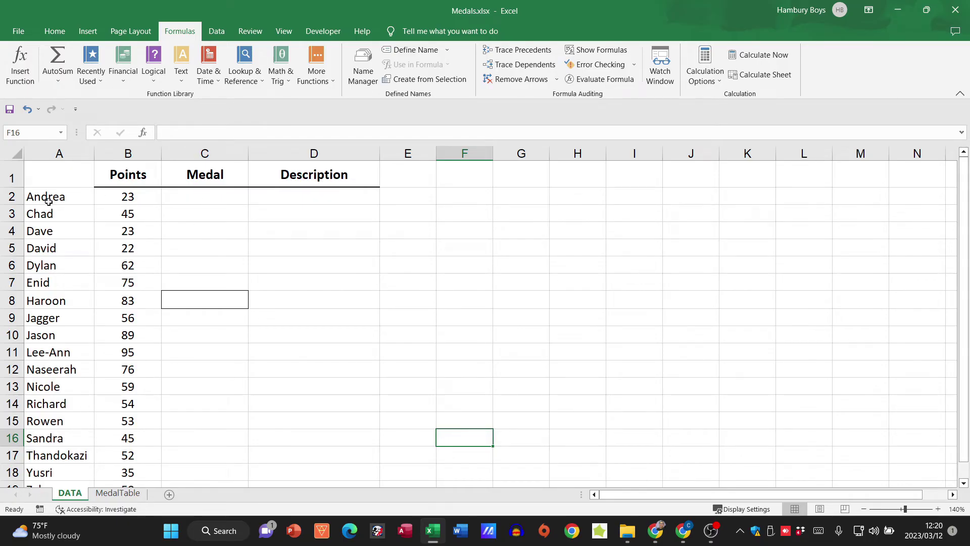
drag(48, 201, 50, 282)
drag(119, 195, 126, 301)
drag(197, 210, 204, 282)
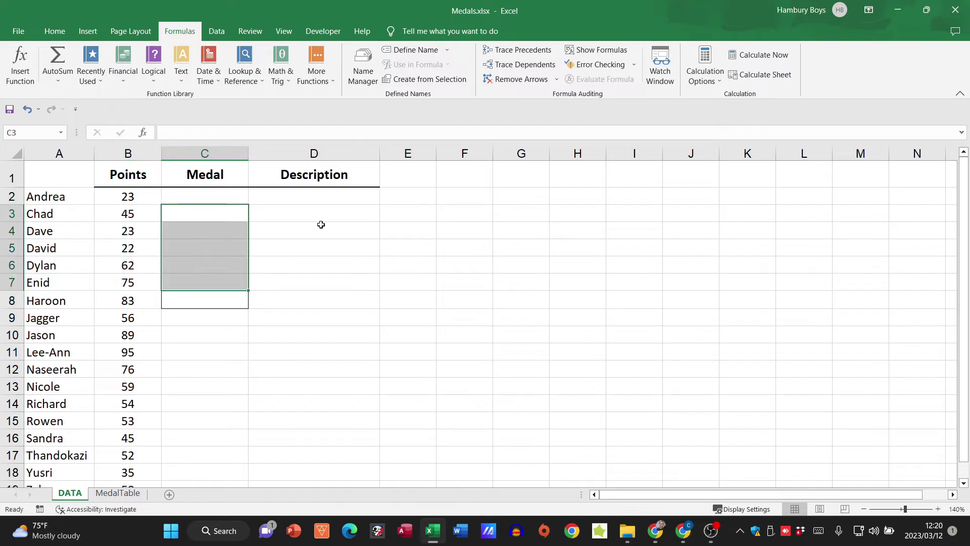
drag(321, 225, 317, 266)
click(119, 493)
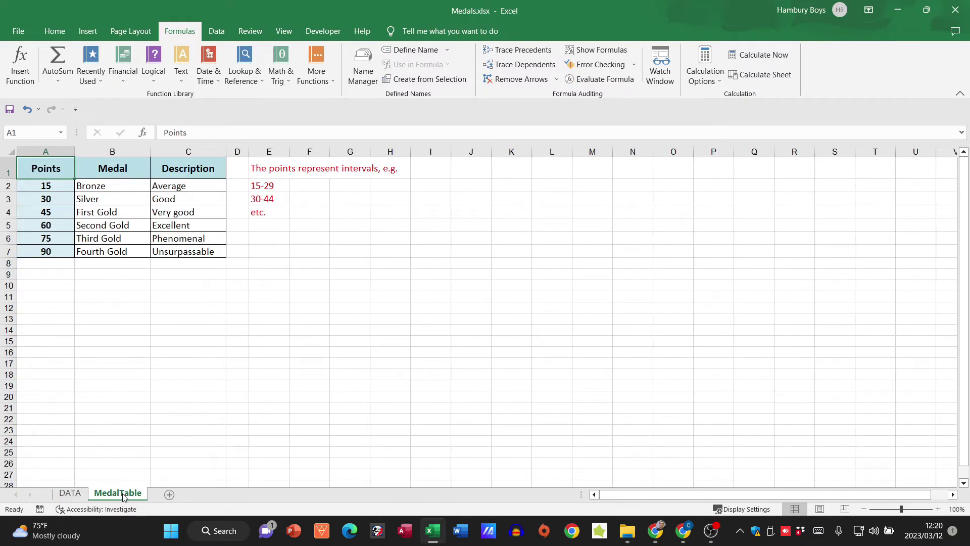
drag(43, 185, 47, 253)
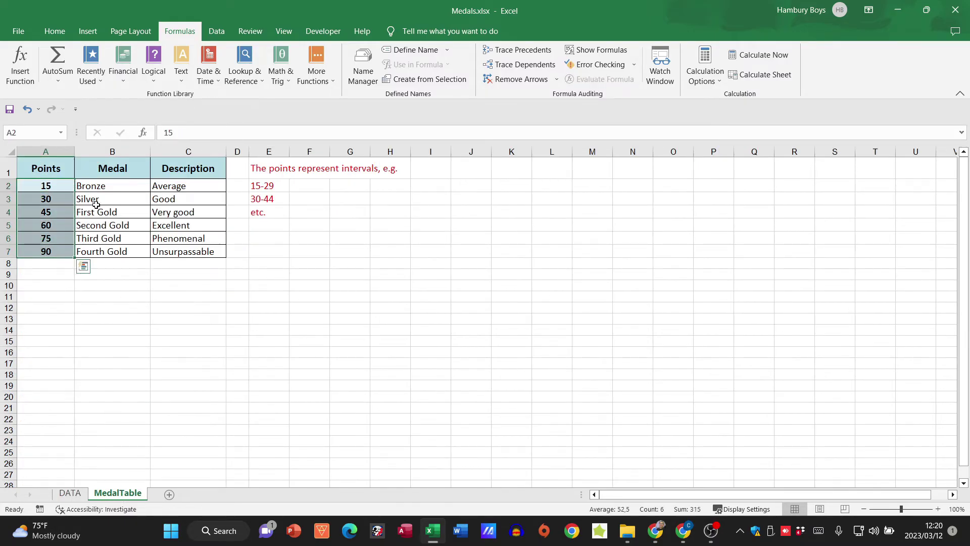
drag(106, 190, 110, 253)
drag(183, 187, 187, 240)
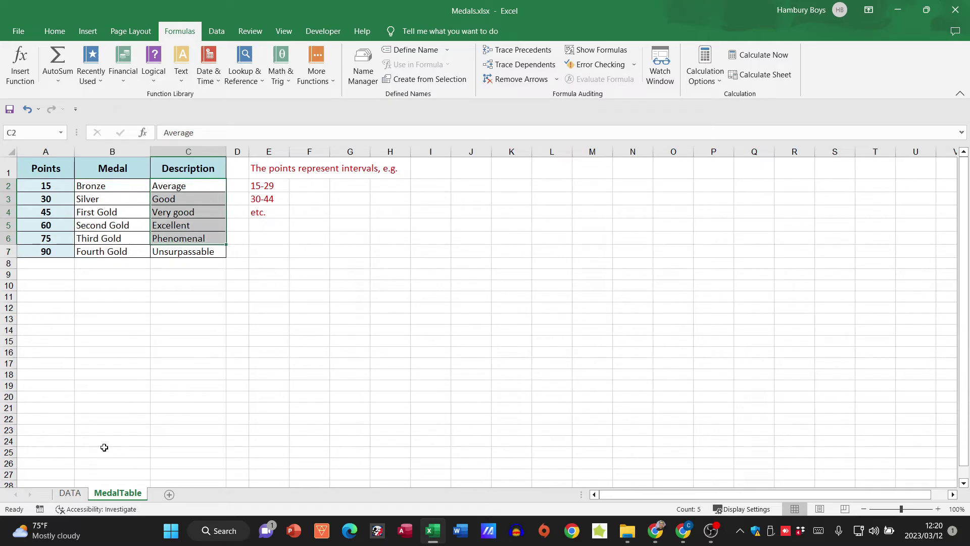
click(79, 494)
click(301, 232)
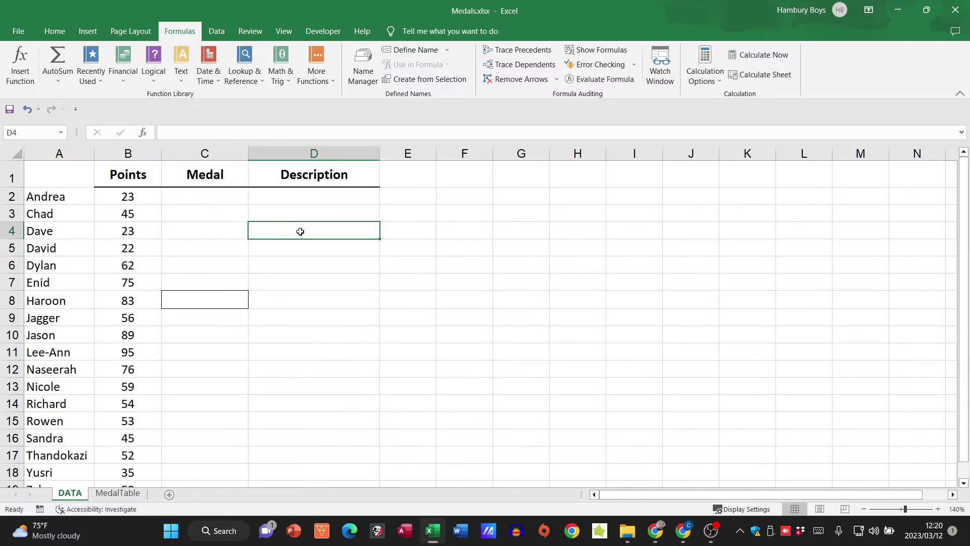
drag(306, 199, 298, 430)
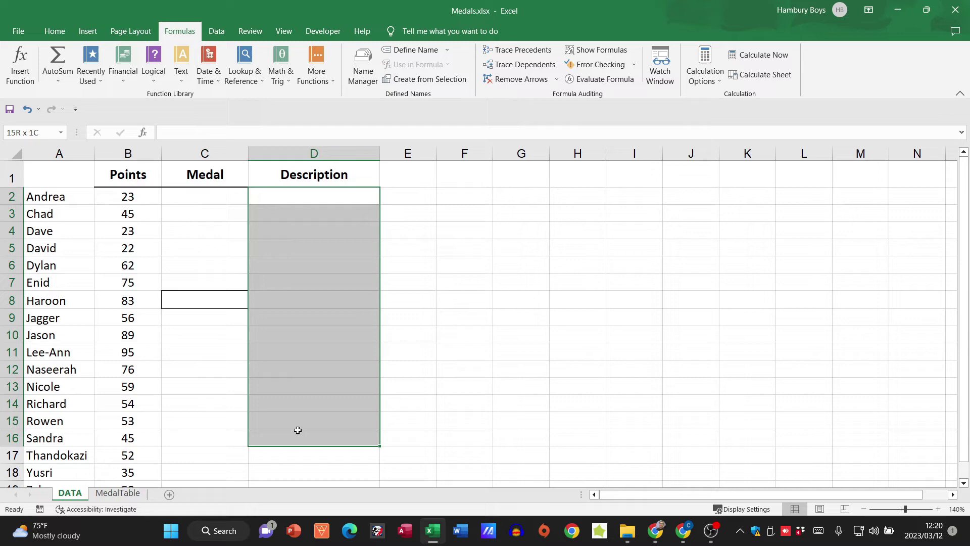
mouse_move(138, 202)
mouse_down()
mouse_move(132, 230)
mouse_move(130, 197)
mouse_up()
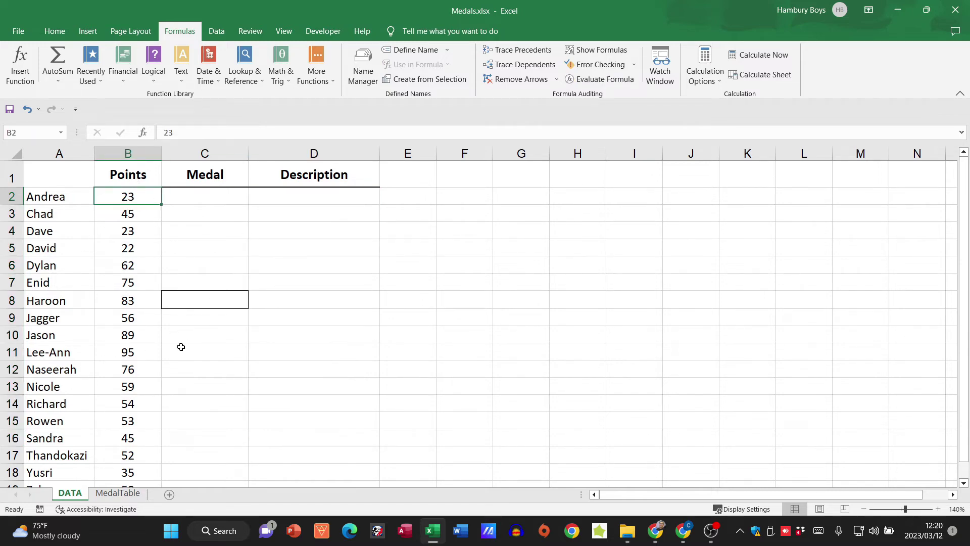
click(117, 493)
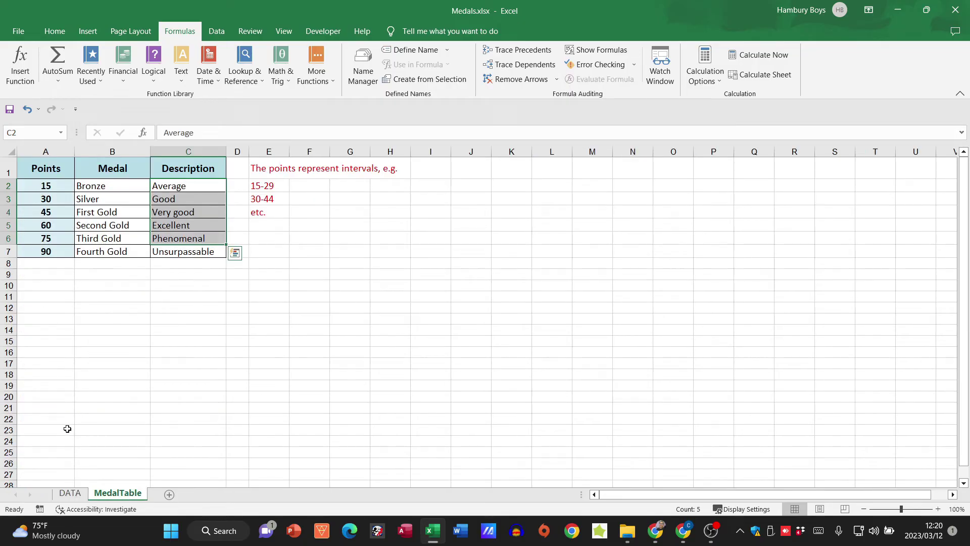
click(69, 494)
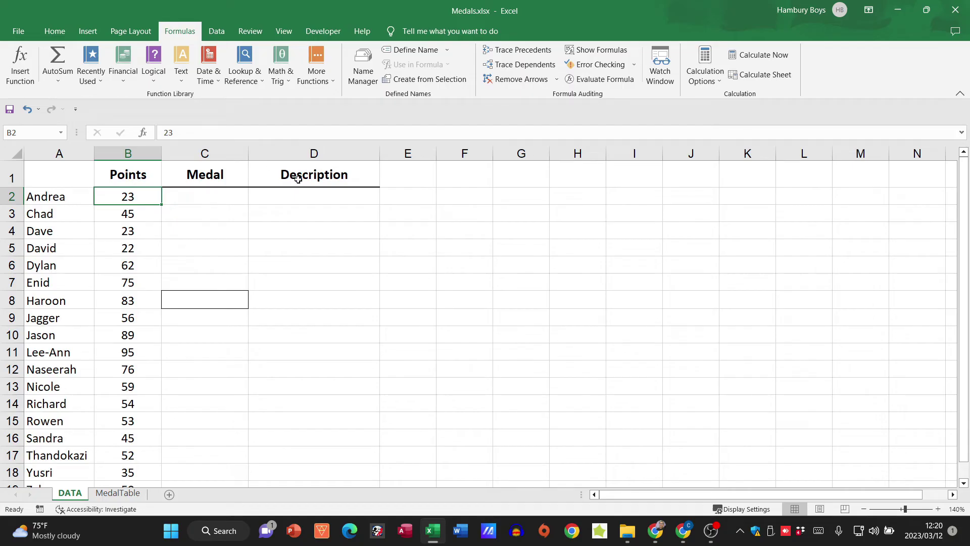
Insert a VLOOKUP in D2 with B2 (23 points) as the lookup value.
click(298, 200)
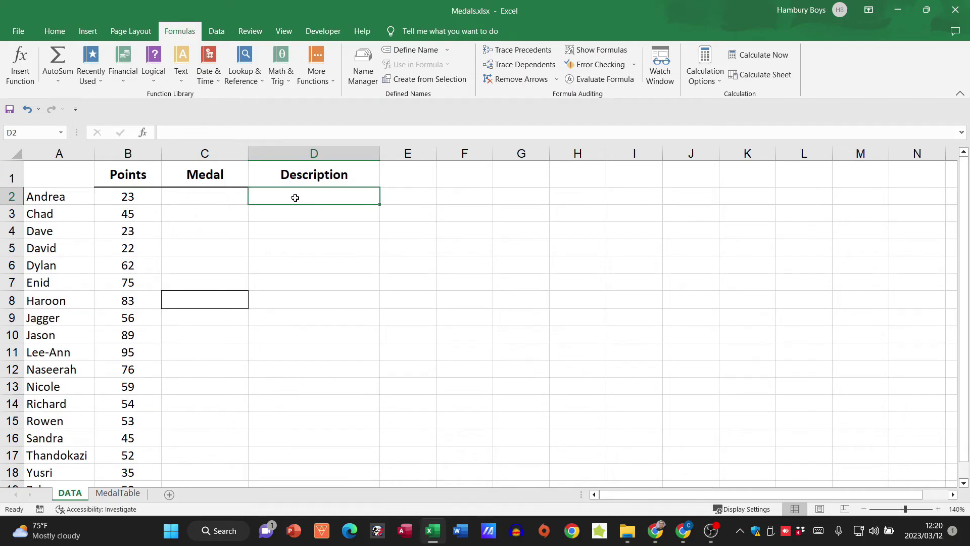
click(18, 63)
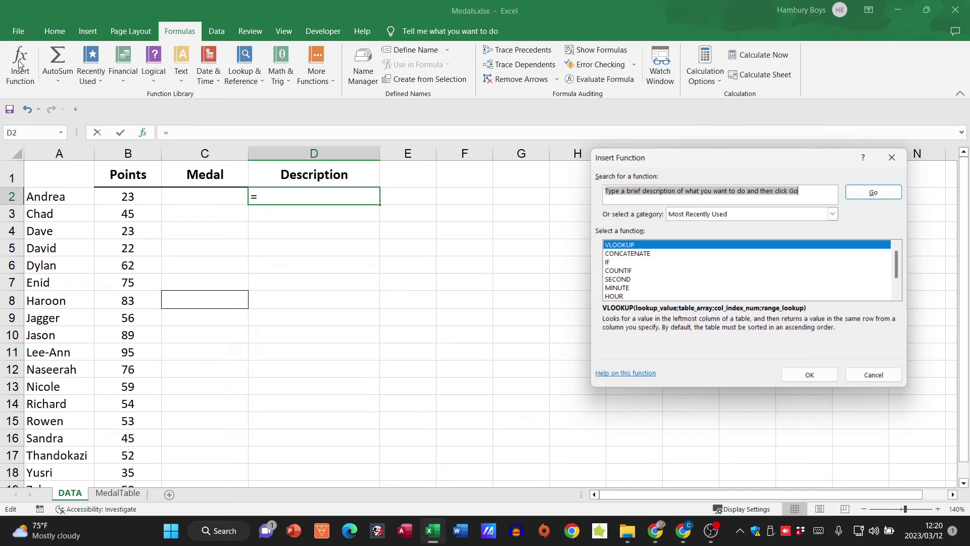
double_click(635, 246)
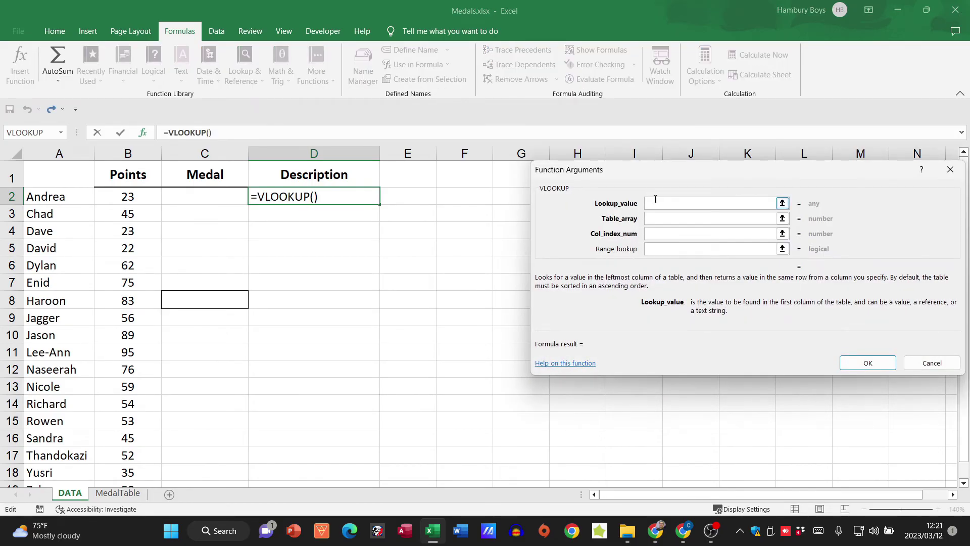
click(122, 197)
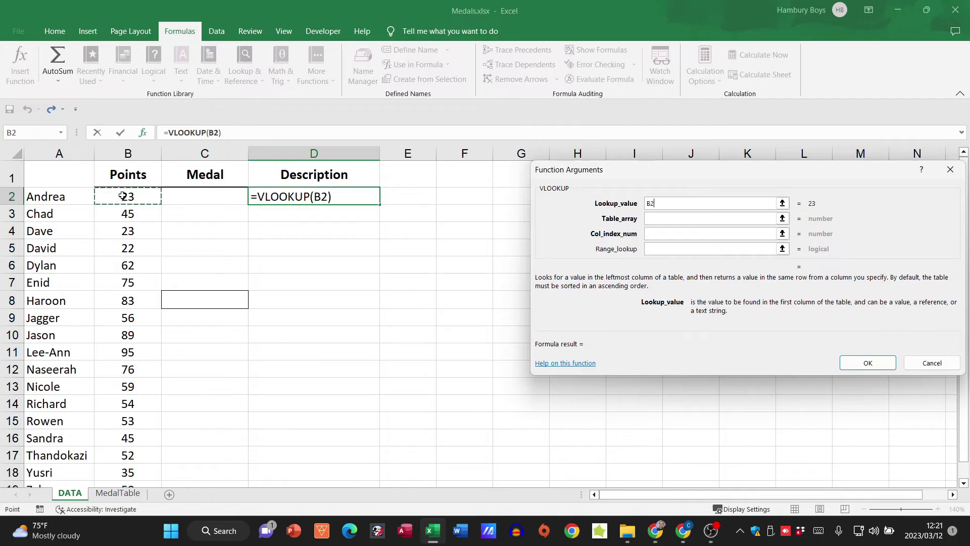
click(669, 221)
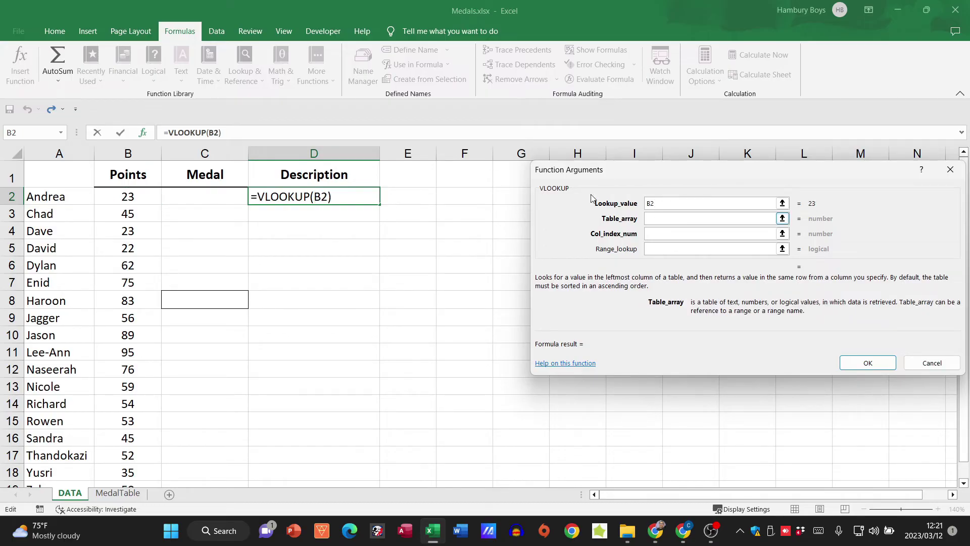
Set Table_array to MedalTable A2:C7, made absolute as MedalTable!$A$2:$C$7.
click(119, 494)
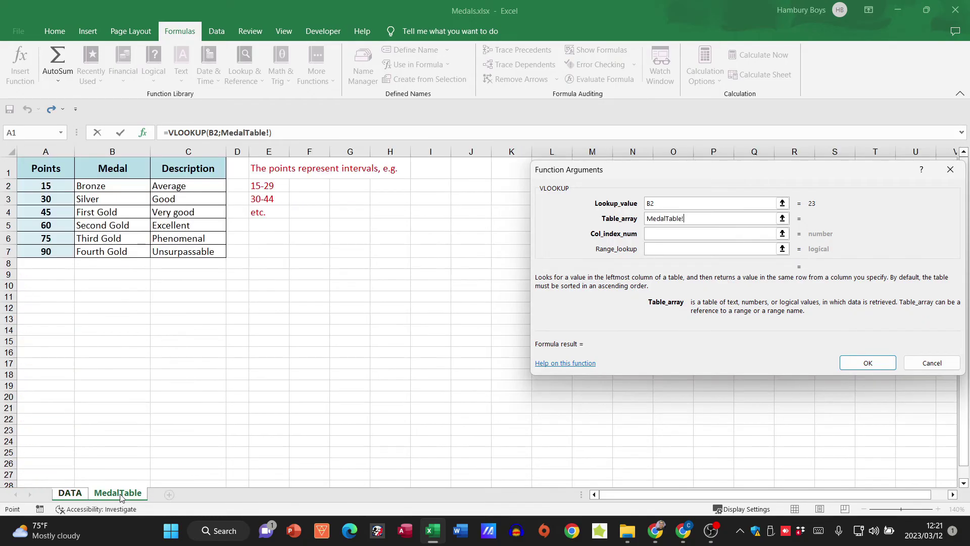
drag(56, 187, 173, 249)
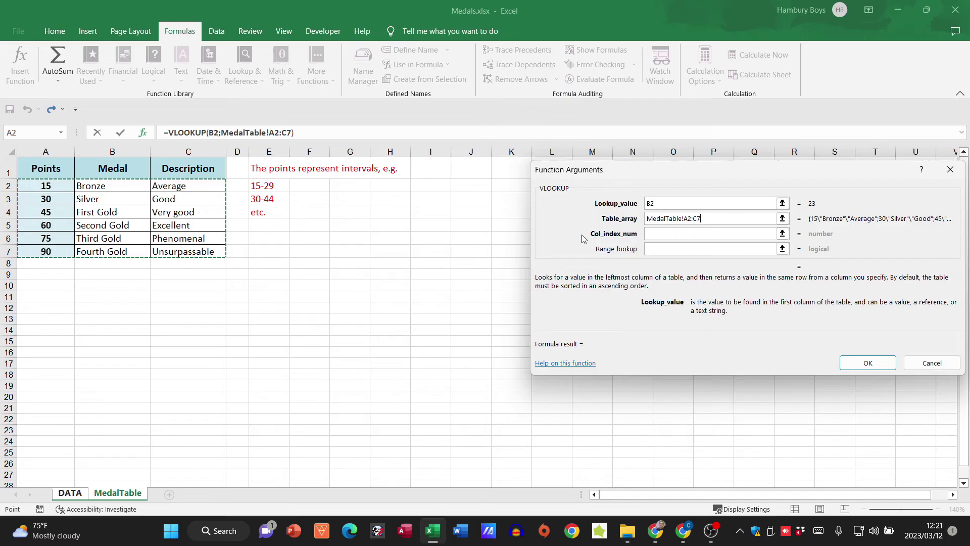
click(686, 220)
key(F4)
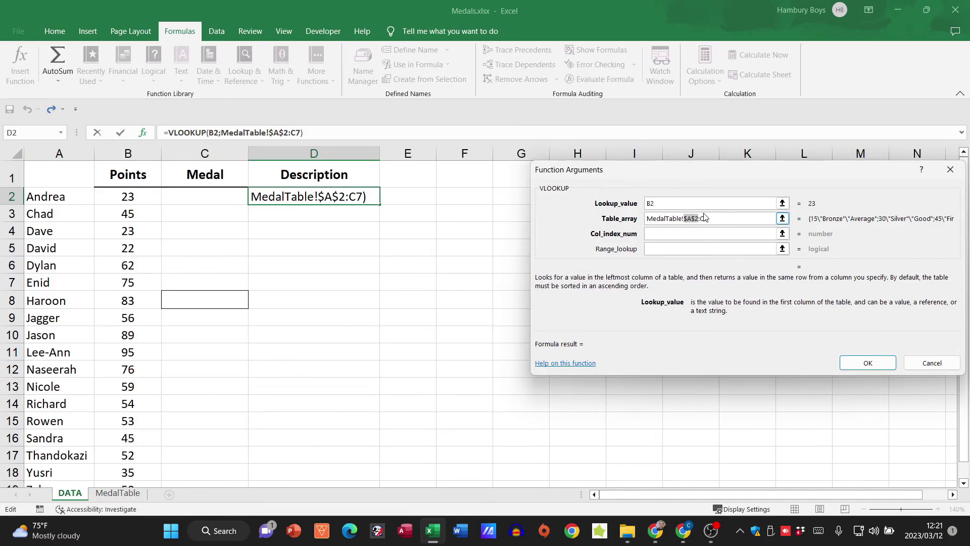
click(705, 217)
key(F4)
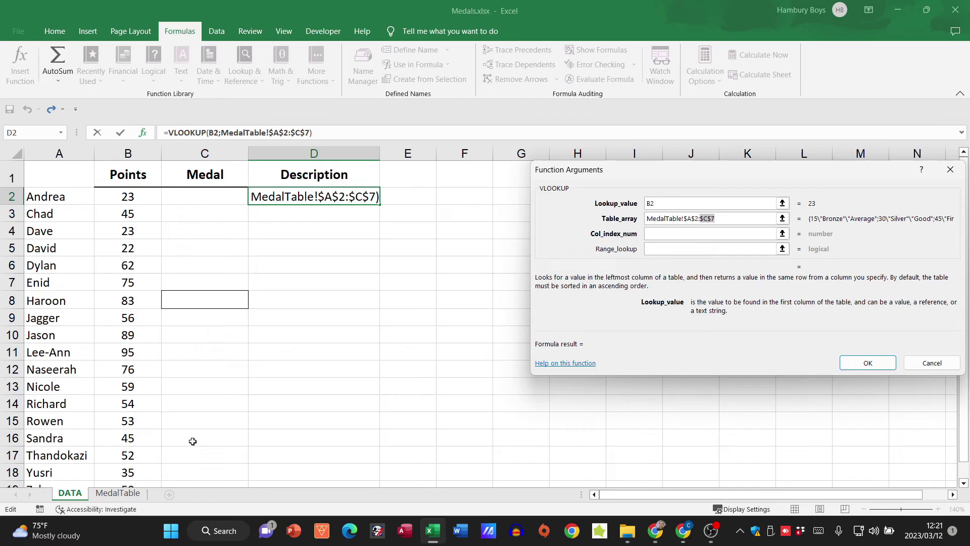
click(717, 233)
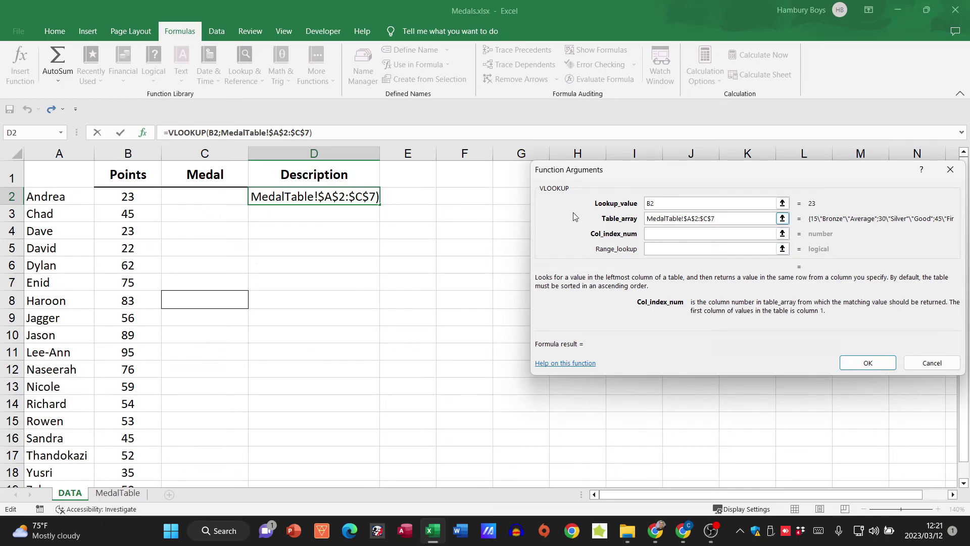
Replace the stray column-number entry with 3 and set range lookup to True.
click(119, 493)
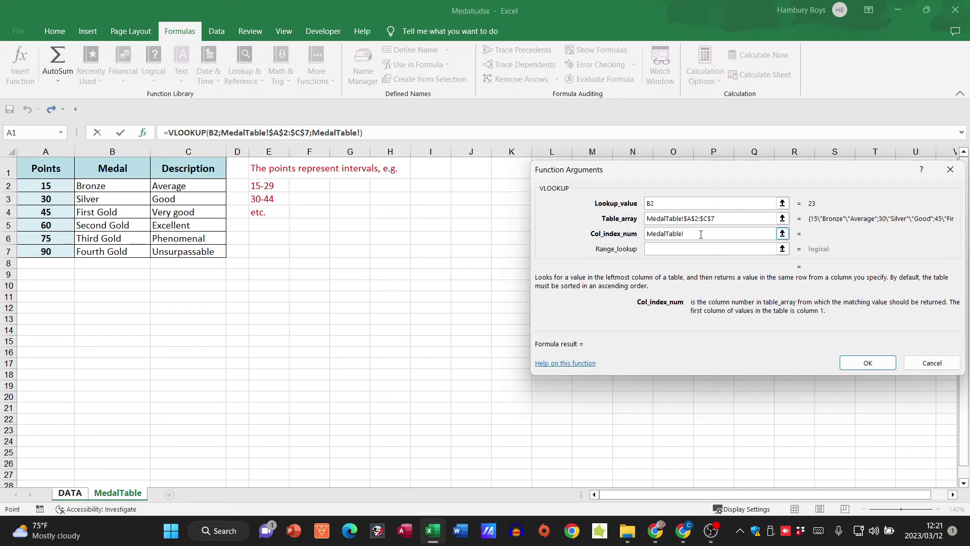
drag(701, 234, 620, 238)
key(BackSpace)
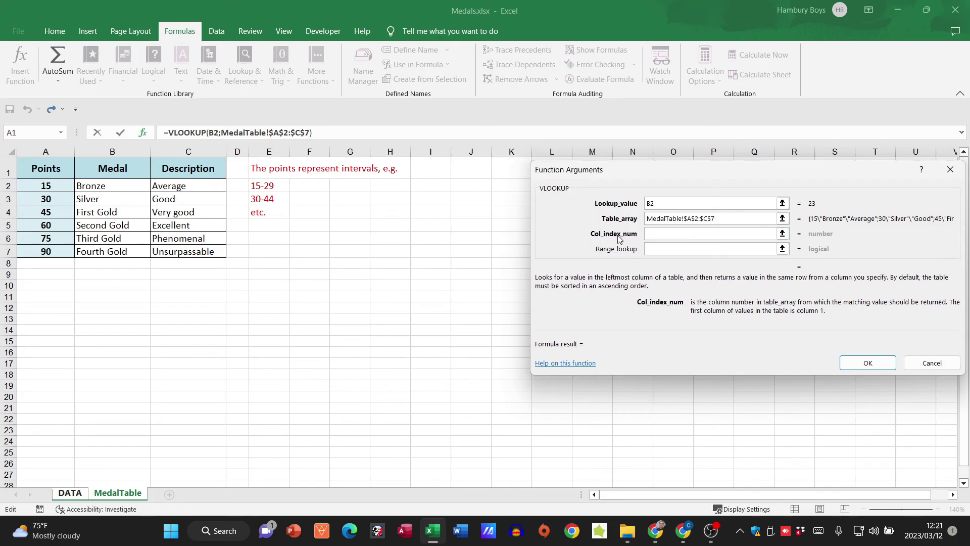
text(3)
click(659, 250)
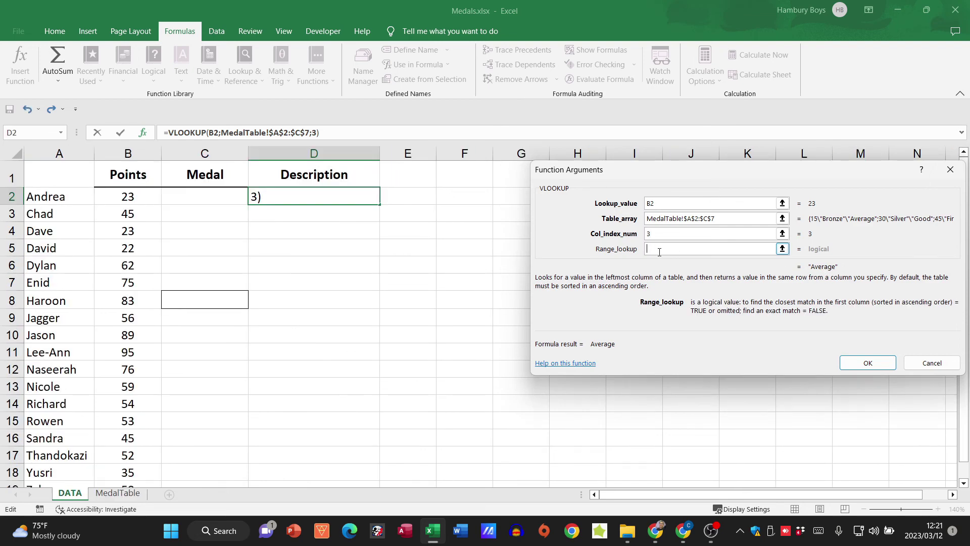
text(True)
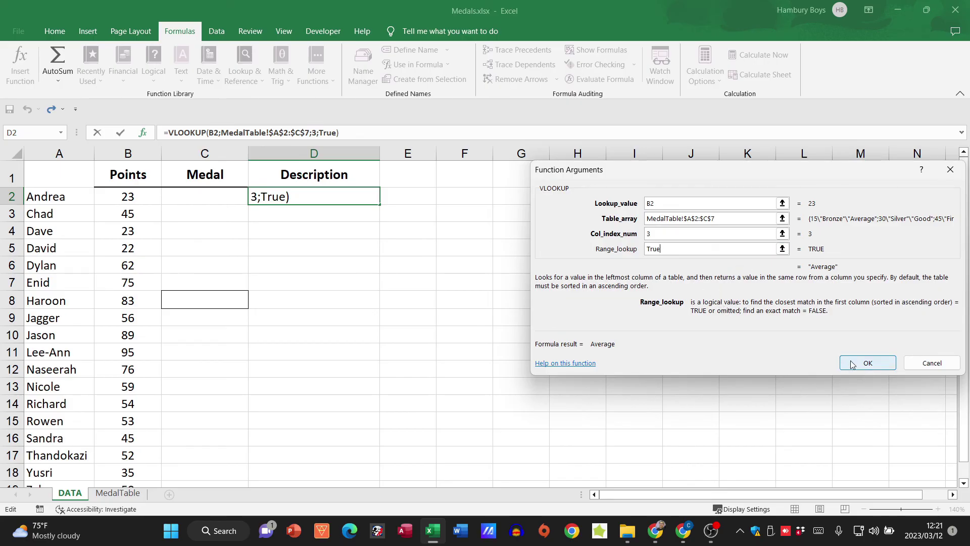
Confirm the D2 VLOOKUP and fill it down the Description column to D18.
click(868, 365)
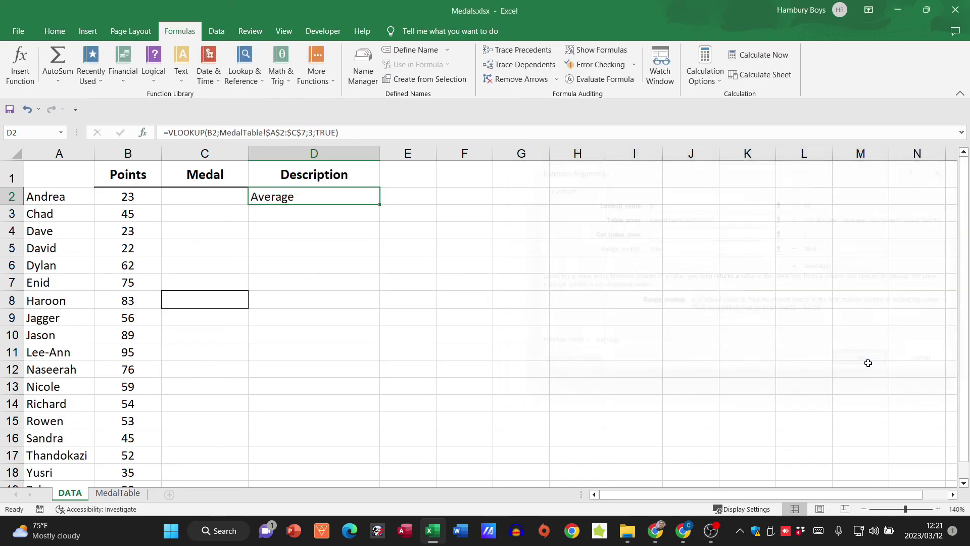
drag(379, 204, 366, 482)
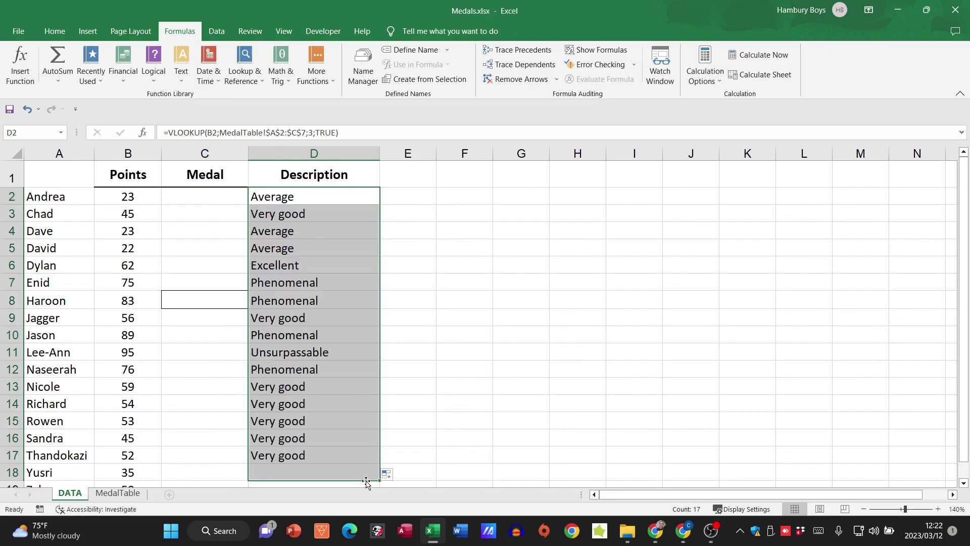